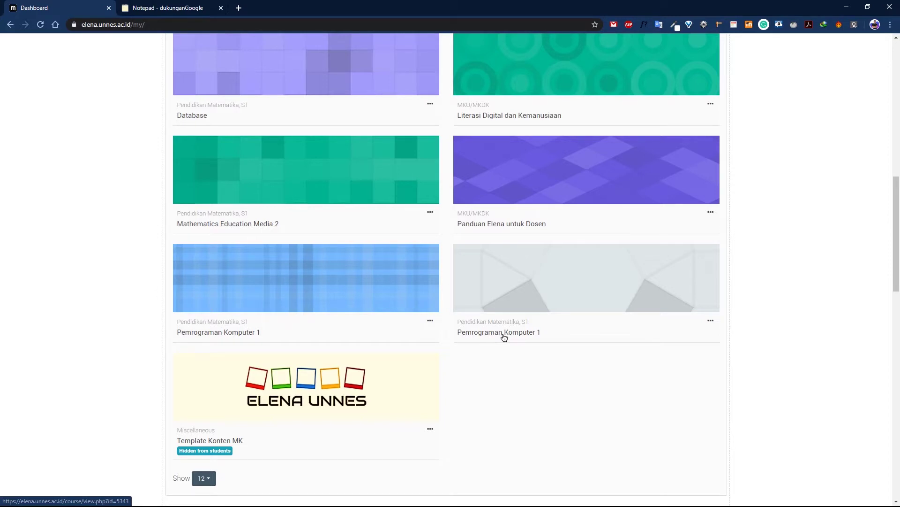
Open the Pemrograman Komputer 1 course shown beside the course of the same name on the dashboard
{"action": "scroll", "coordinate": [504, 338], "scroll_direction": "up", "scroll_amount": 3}
{"action": "scroll", "coordinate": [479, 312], "scroll_direction": "down", "scroll_amount": 3}
{"action": "left_click", "coordinate": [508, 334]}
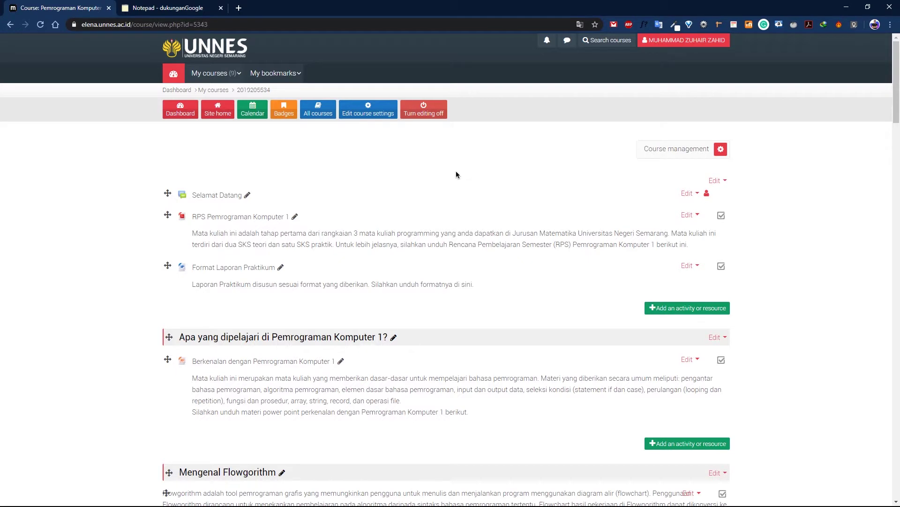
Look through the course's topics and materials, from the introductory resources down to the empty topics after Runtutan (Sequence)
{"action": "scroll", "coordinate": [456, 171], "scroll_direction": "down", "scroll_amount": 1}
{"action": "scroll", "coordinate": [457, 174], "scroll_direction": "down", "scroll_amount": 2}
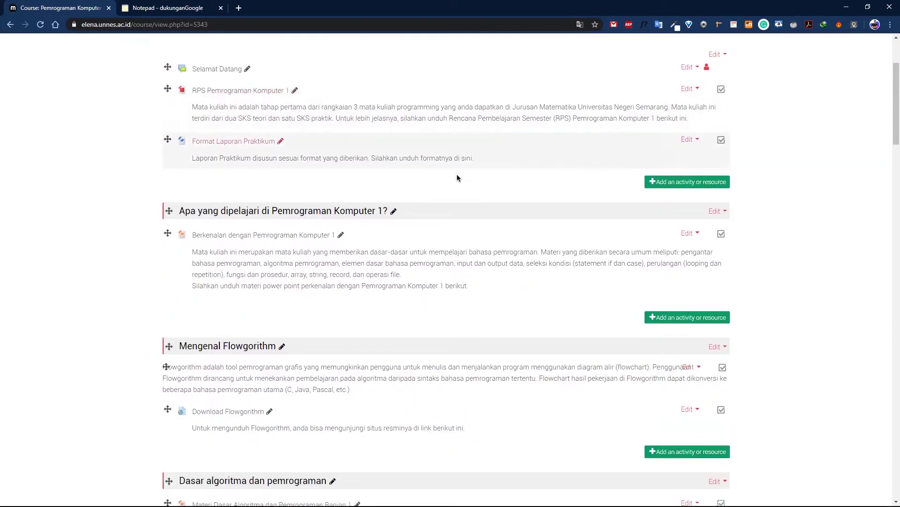
{"action": "scroll", "coordinate": [457, 177], "scroll_direction": "up", "scroll_amount": 3}
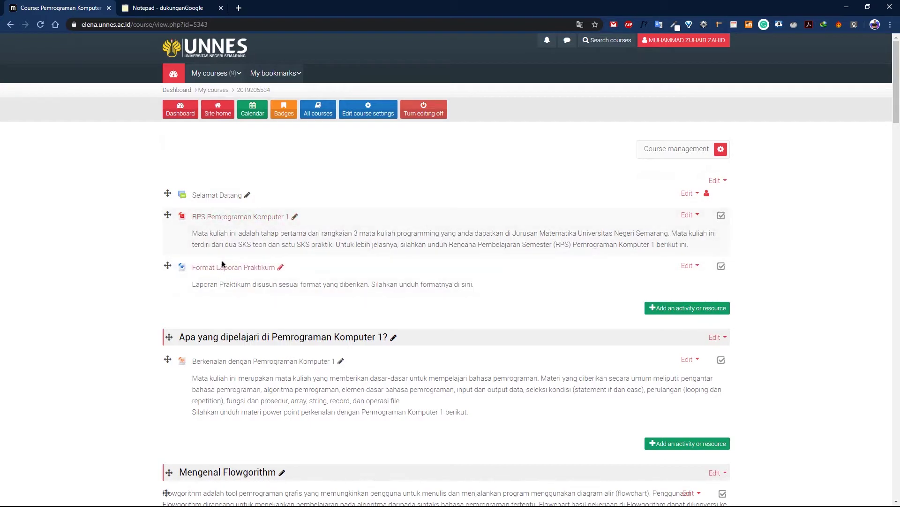
{"action": "scroll", "coordinate": [223, 267], "scroll_direction": "down", "scroll_amount": 20}
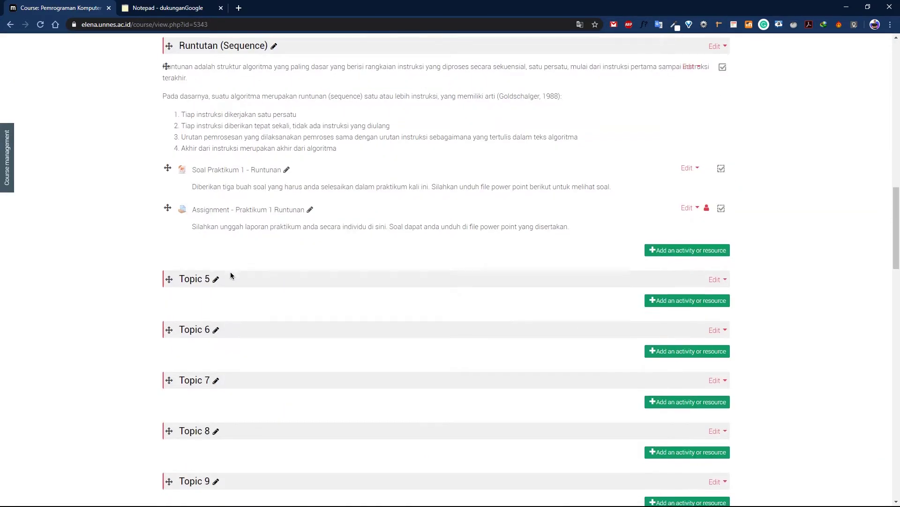
{"action": "scroll", "coordinate": [226, 182], "scroll_direction": "up", "scroll_amount": 8}
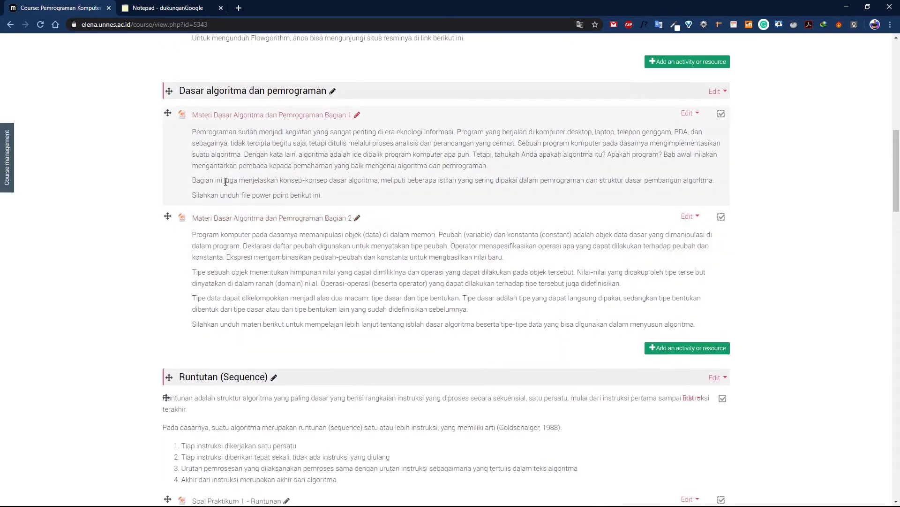
{"action": "scroll", "coordinate": [219, 341], "scroll_direction": "down", "scroll_amount": 5}
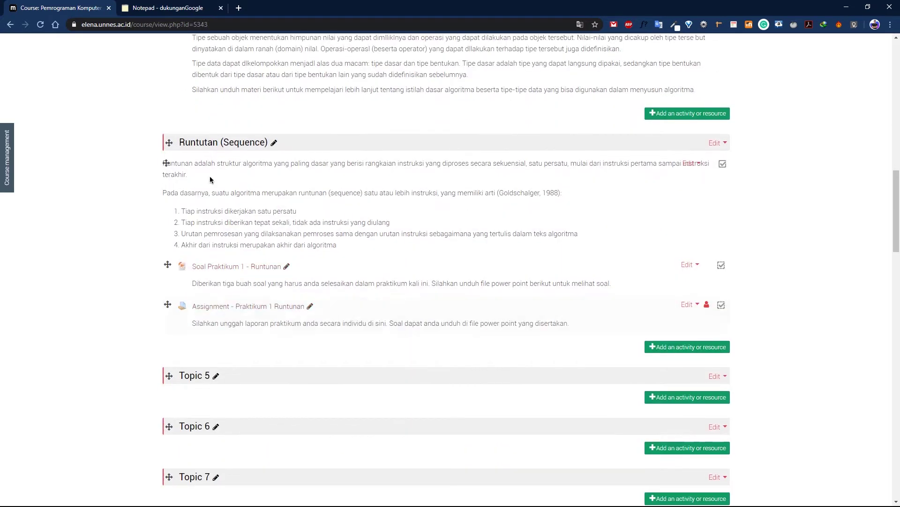
Start adding a URL resource to the Runtutan (Sequence) topic, after checking the available activities and resources
{"action": "left_click", "coordinate": [679, 349]}
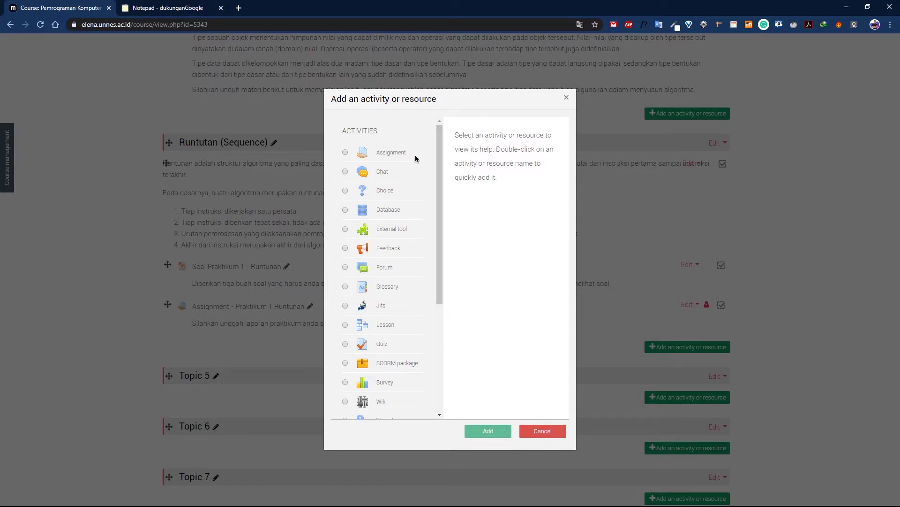
{"action": "left_click_drag", "start_coordinate": [440, 153], "coordinate": [449, 321]}
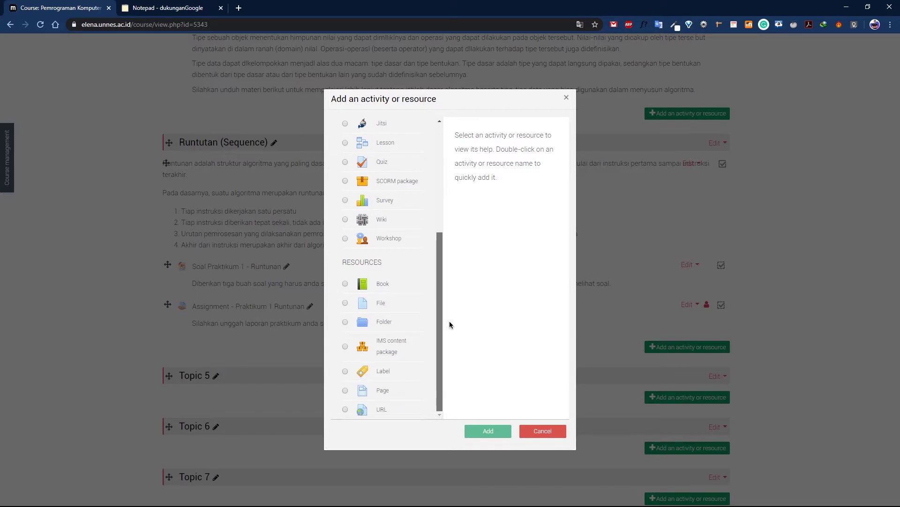
{"action": "left_click_drag", "start_coordinate": [450, 320], "coordinate": [489, 177]}
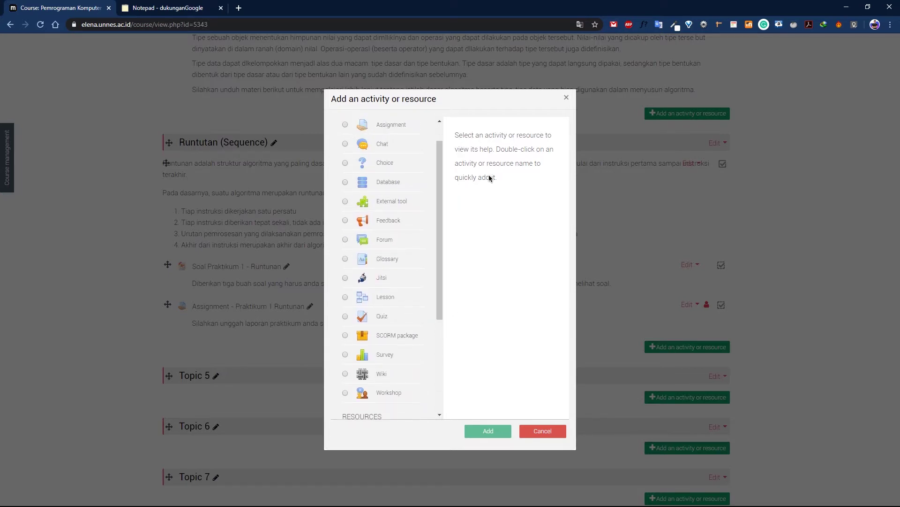
{"action": "left_click_drag", "start_coordinate": [438, 173], "coordinate": [443, 142]}
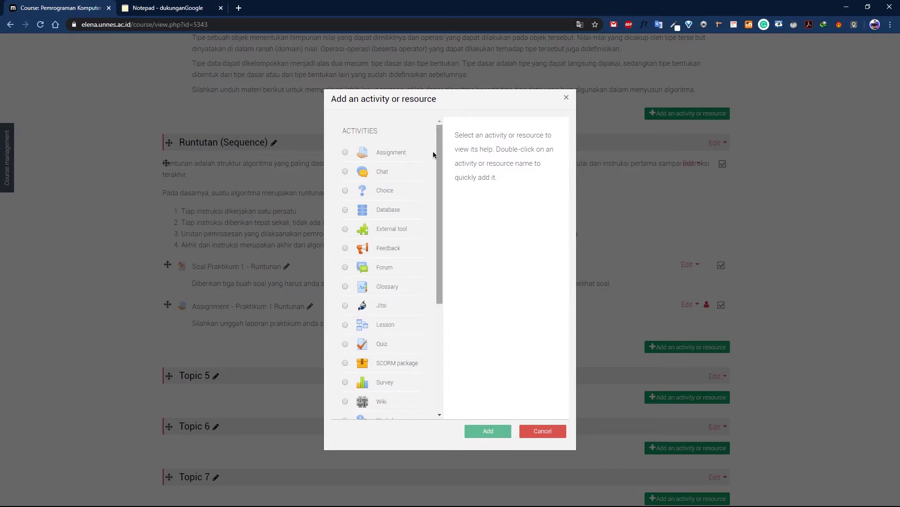
{"action": "left_click", "coordinate": [403, 154]}
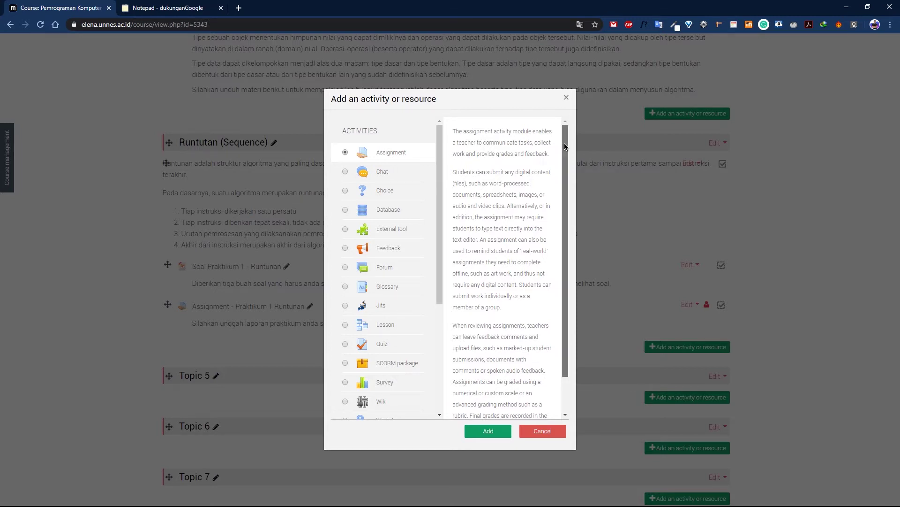
{"action": "scroll", "coordinate": [565, 136], "scroll_direction": "down", "scroll_amount": 1}
{"action": "left_click_drag", "start_coordinate": [440, 233], "coordinate": [441, 352]}
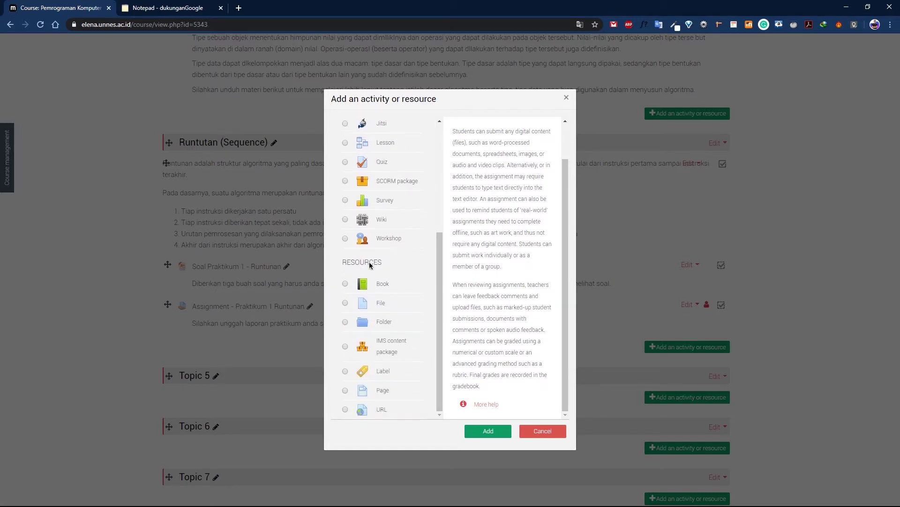
{"action": "left_click", "coordinate": [373, 409]}
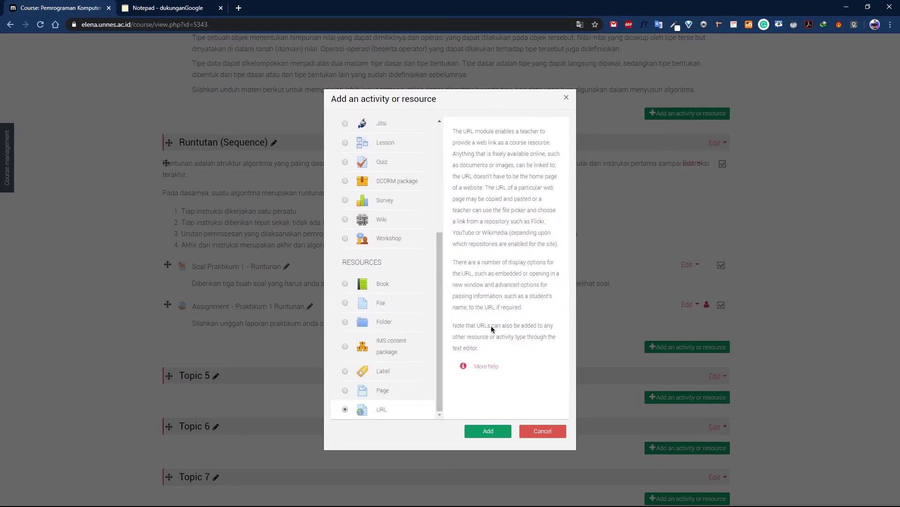
{"action": "left_click", "coordinate": [499, 436]}
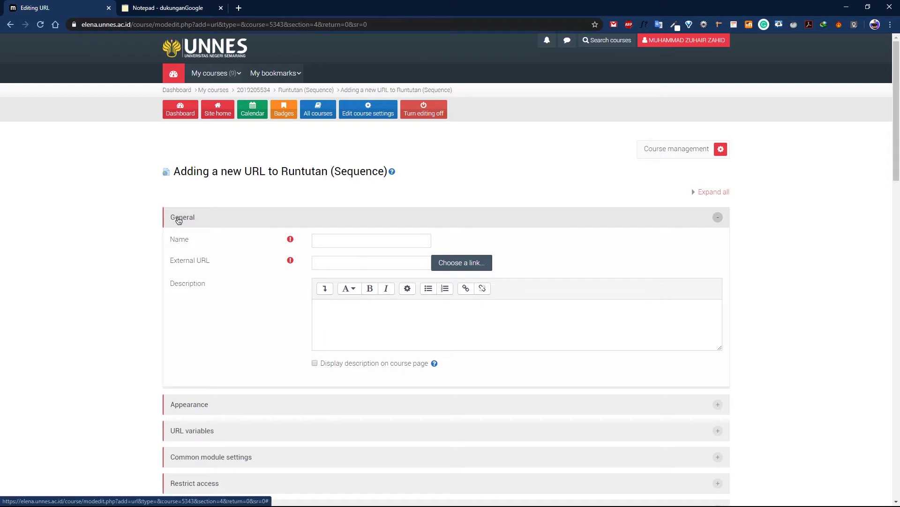
Review the new URL form's settings sections, required fields and description area
{"action": "scroll", "coordinate": [205, 390], "scroll_direction": "down", "scroll_amount": 2}
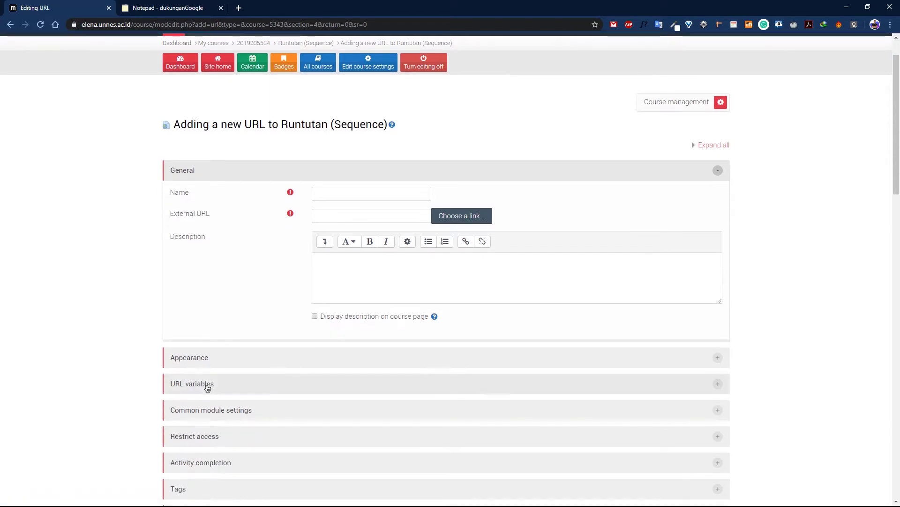
{"action": "scroll", "coordinate": [199, 438], "scroll_direction": "down", "scroll_amount": 1}
{"action": "scroll", "coordinate": [202, 422], "scroll_direction": "up", "scroll_amount": 3}
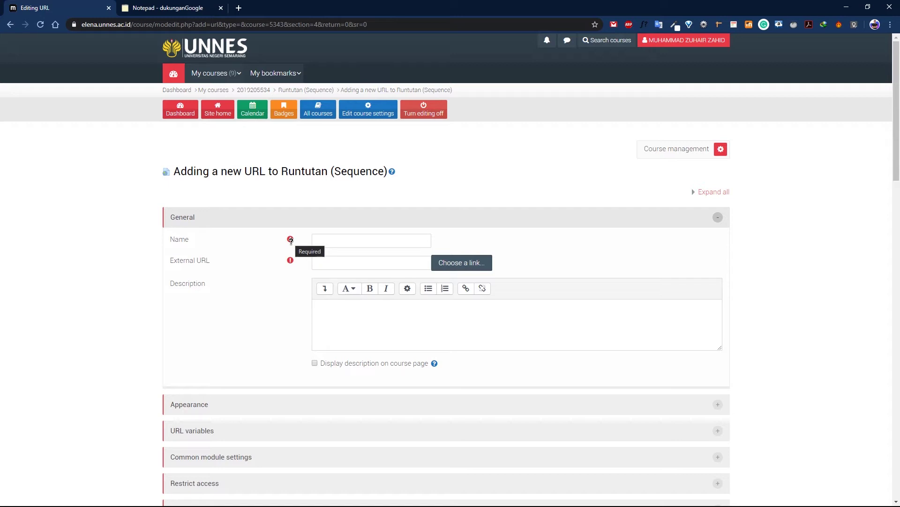
{"action": "left_click", "coordinate": [335, 309]}
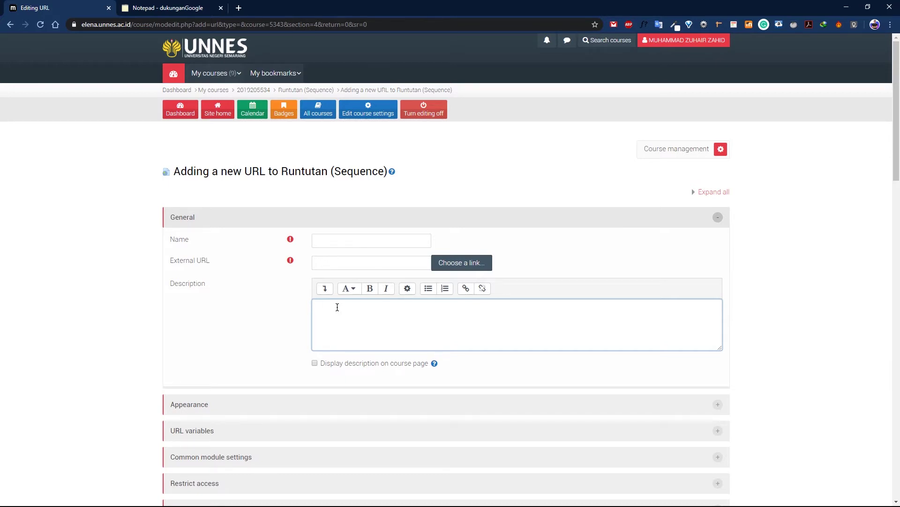
Open Google Drive (drive.google.com) in a new browser tab and show the Drive Saya files
{"action": "left_click", "coordinate": [241, 11]}
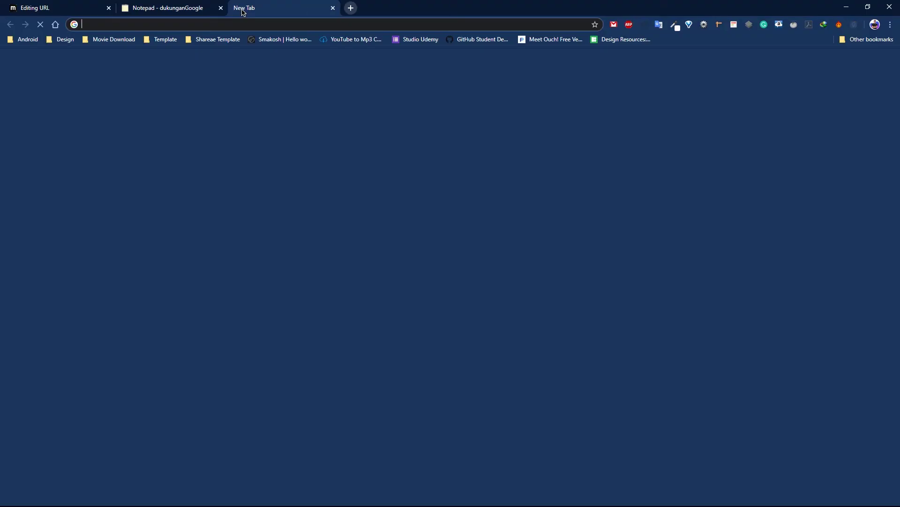
{"action": "type", "text": "driv"}
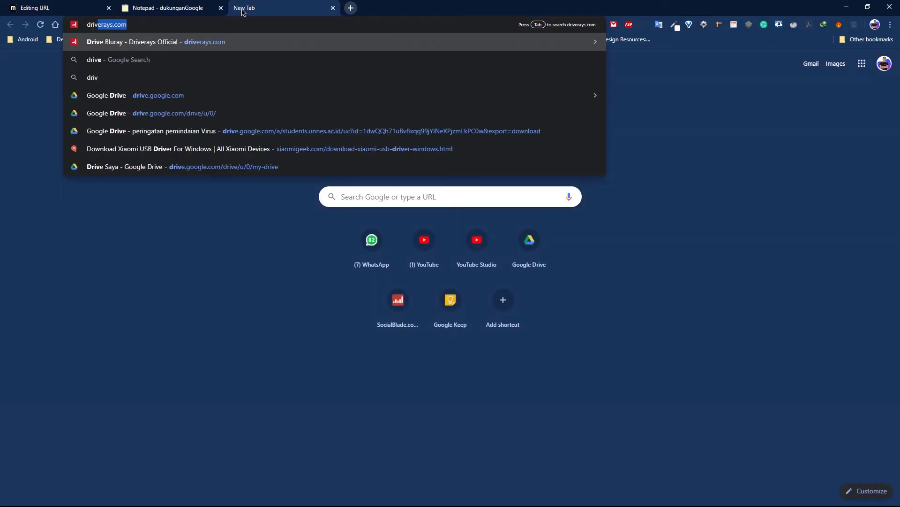
{"action": "type", "text": "e."}
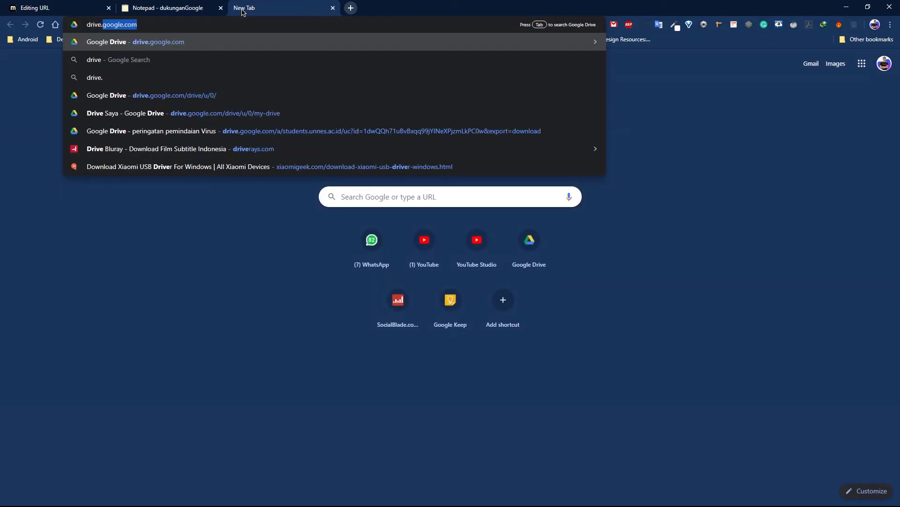
{"action": "key", "text": "Return"}
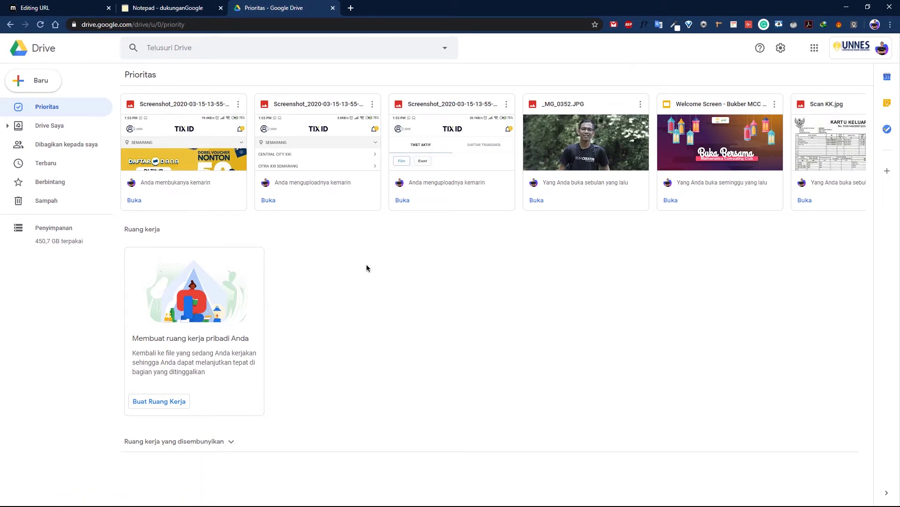
{"action": "left_click", "coordinate": [66, 126]}
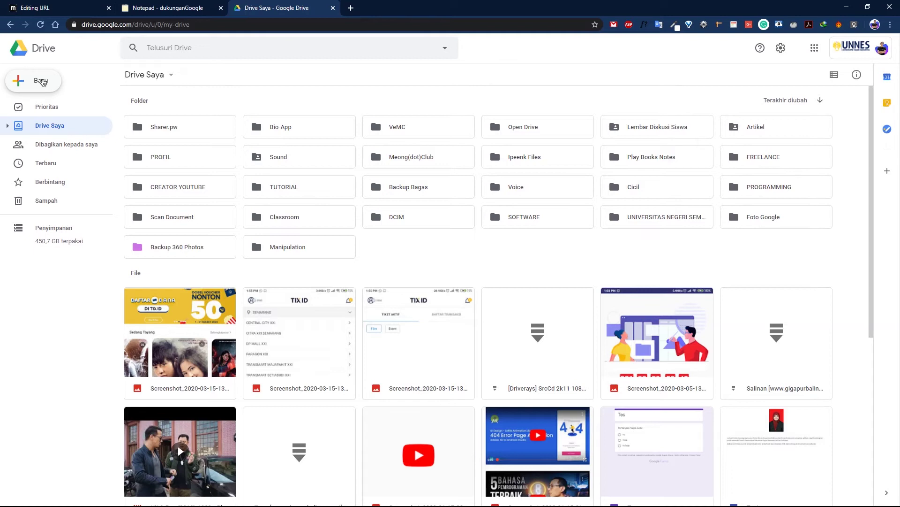
Create a folder named Pemrograman Komputer 1 in Drive Saya and open it
{"action": "left_click", "coordinate": [42, 82]}
{"action": "left_click", "coordinate": [46, 86]}
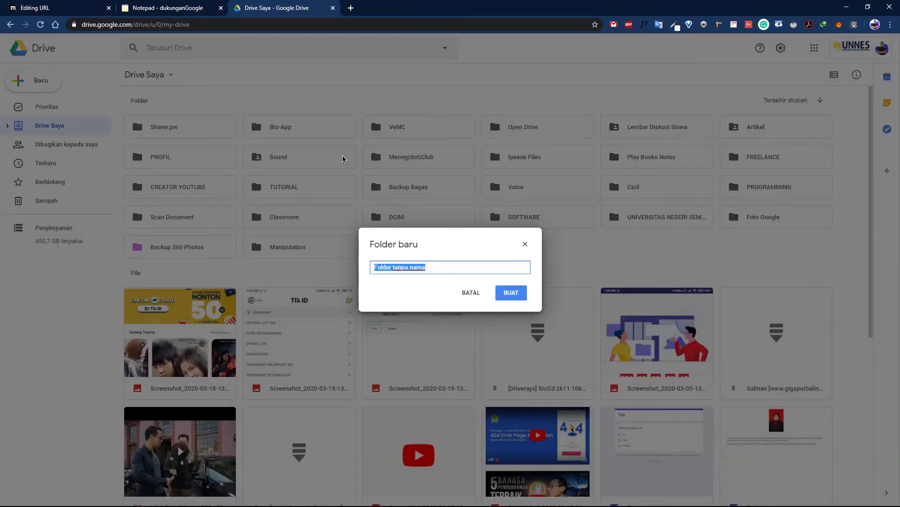
{"action": "type", "text": "Pemrograman Komputer 2"}
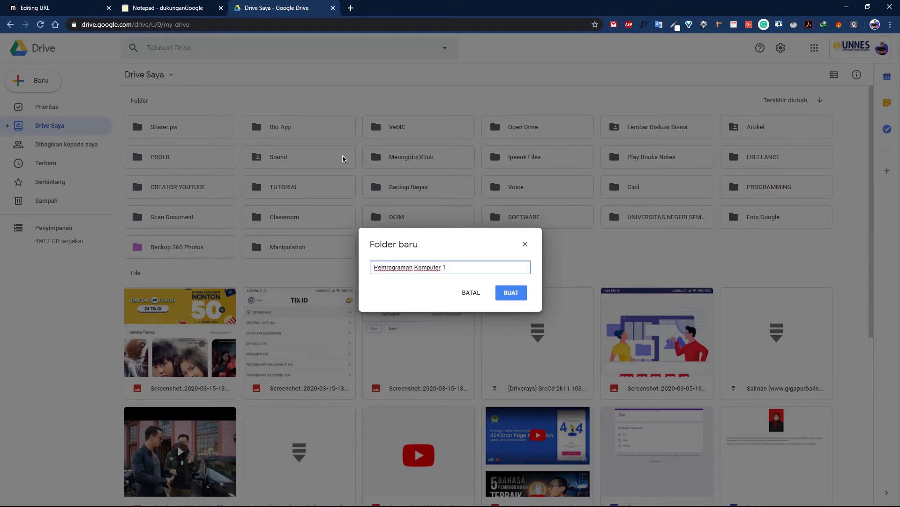
{"action": "left_click", "coordinate": [511, 292]}
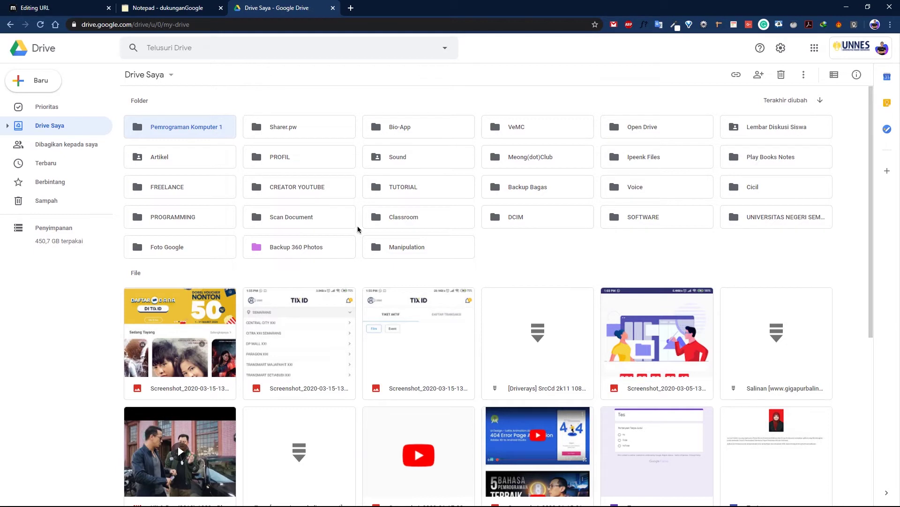
{"action": "double_click", "coordinate": [215, 130]}
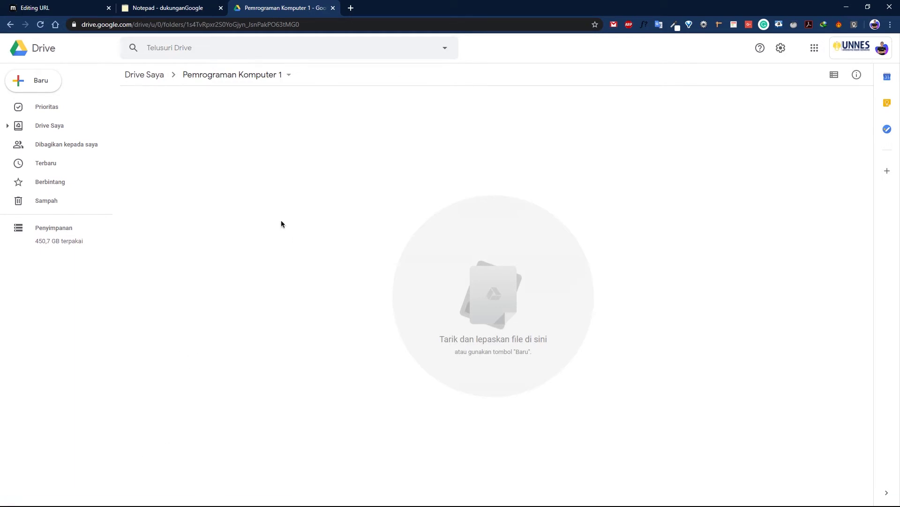
Upload DevinCook - Flowgorithm.pdf from the local Artikel folder into the Pemrograman Komputer 1 Drive folder
{"action": "key", "text": "alt+Tab"}
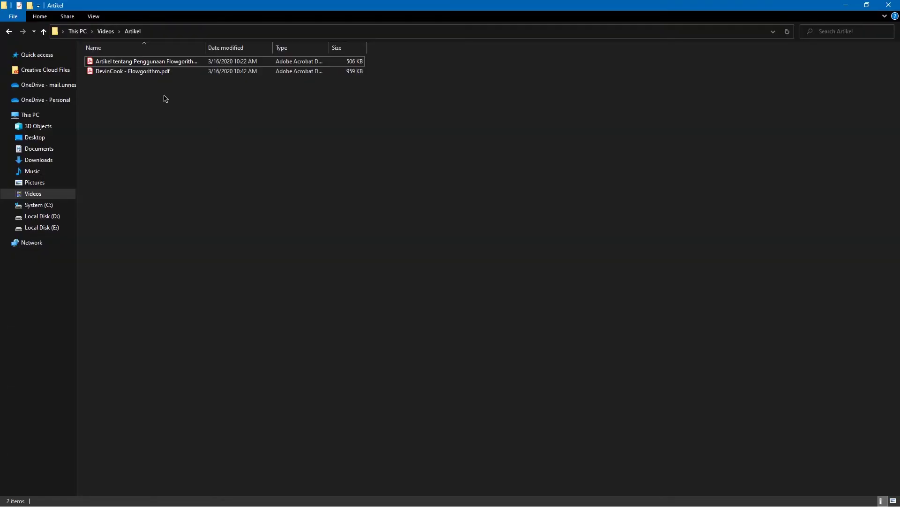
{"action": "left_click", "coordinate": [144, 64]}
{"action": "left_click", "coordinate": [141, 73]}
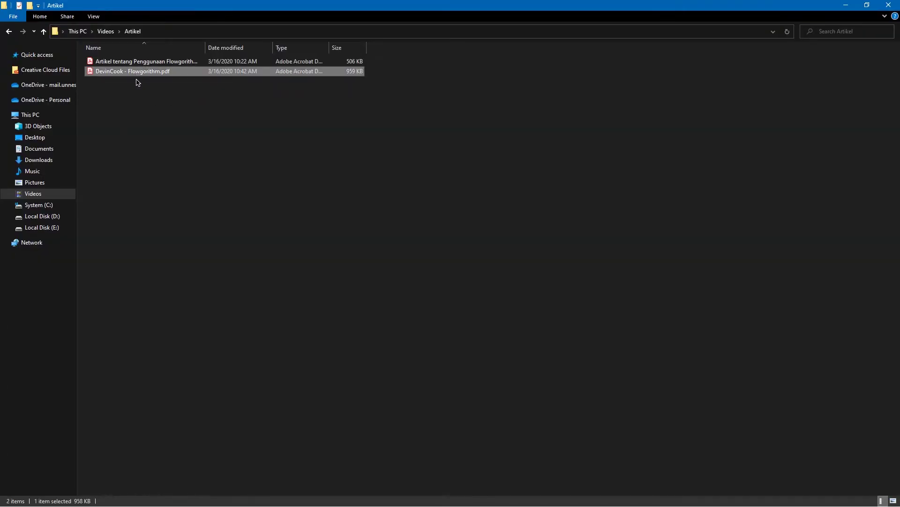
{"action": "left_click_drag", "start_coordinate": [137, 72], "coordinate": [389, 214]}
{"action": "key", "text": "alt+Tab"}
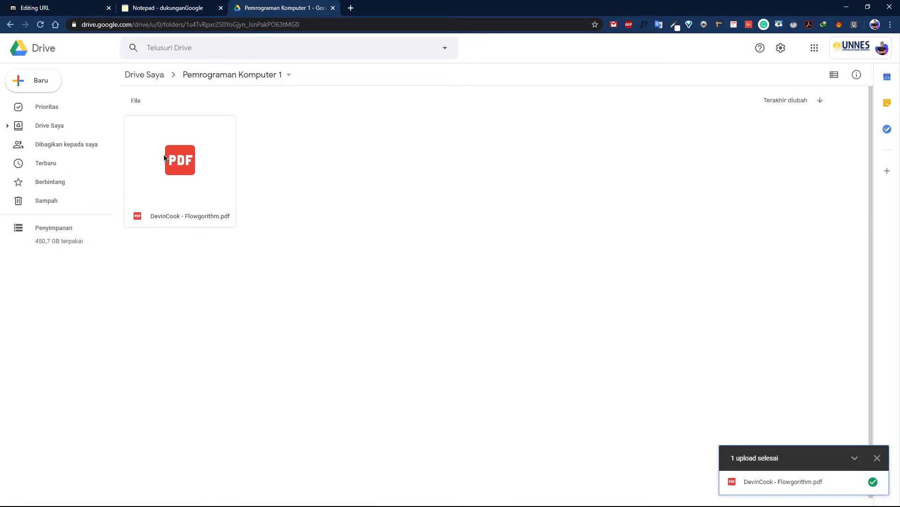
Preview the uploaded Flowgorithm PDF and return to its folder
{"action": "left_click", "coordinate": [203, 217]}
{"action": "double_click", "coordinate": [203, 217]}
{"action": "scroll", "coordinate": [549, 242], "scroll_direction": "down", "scroll_amount": 2}
{"action": "left_click", "coordinate": [697, 233]}
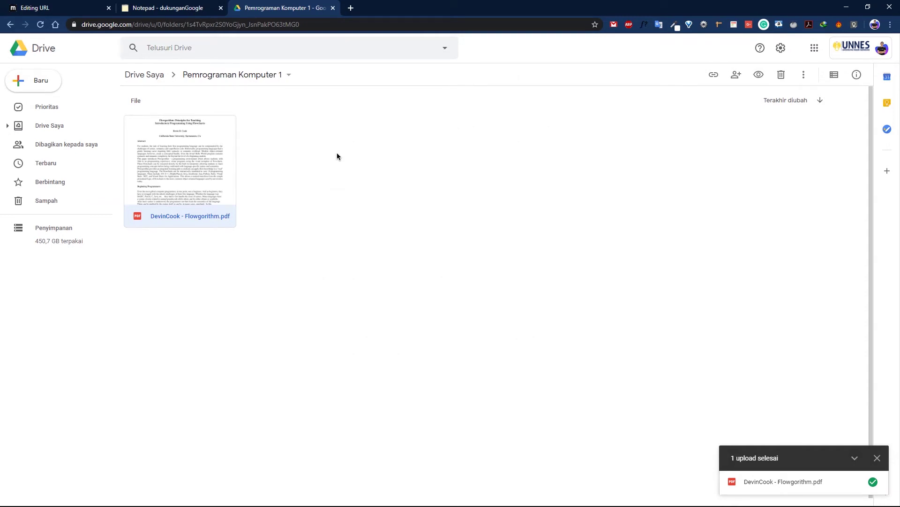
Share the uploaded Flowgorithm PDF by setting link sharing to Aktif - Siapa saja yang memiliki link and save
{"action": "right_click", "coordinate": [183, 216]}
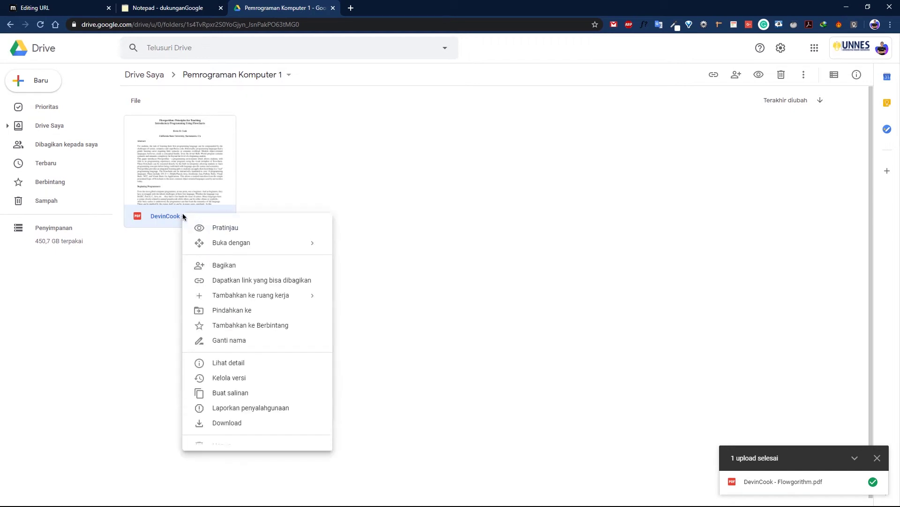
{"action": "left_click", "coordinate": [215, 268]}
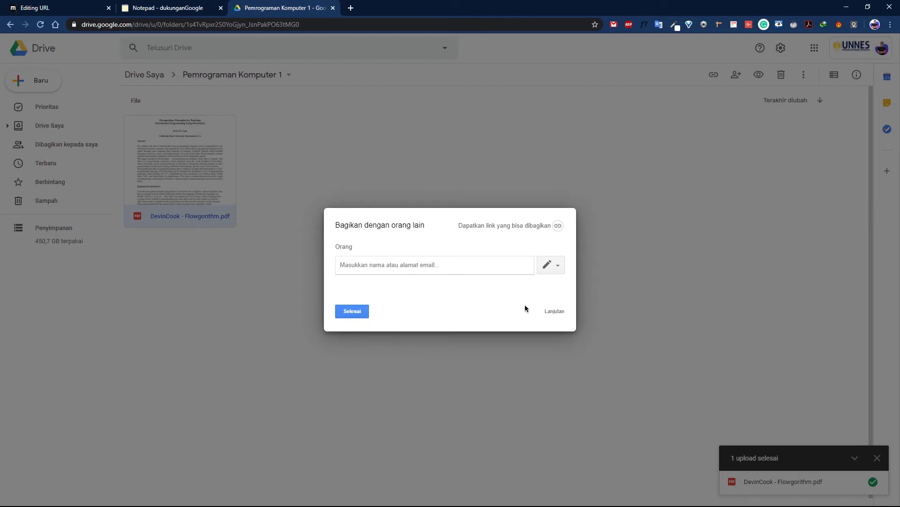
{"action": "left_click", "coordinate": [554, 311]}
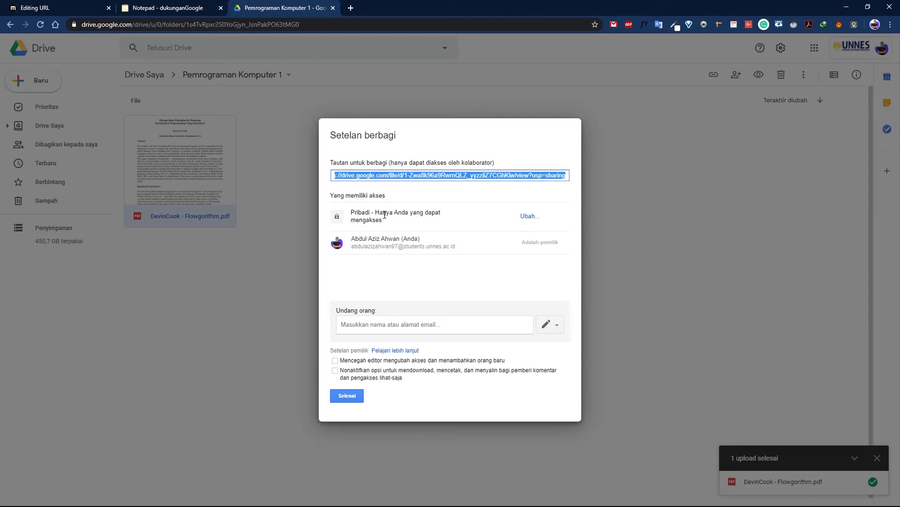
{"action": "left_click", "coordinate": [526, 217]}
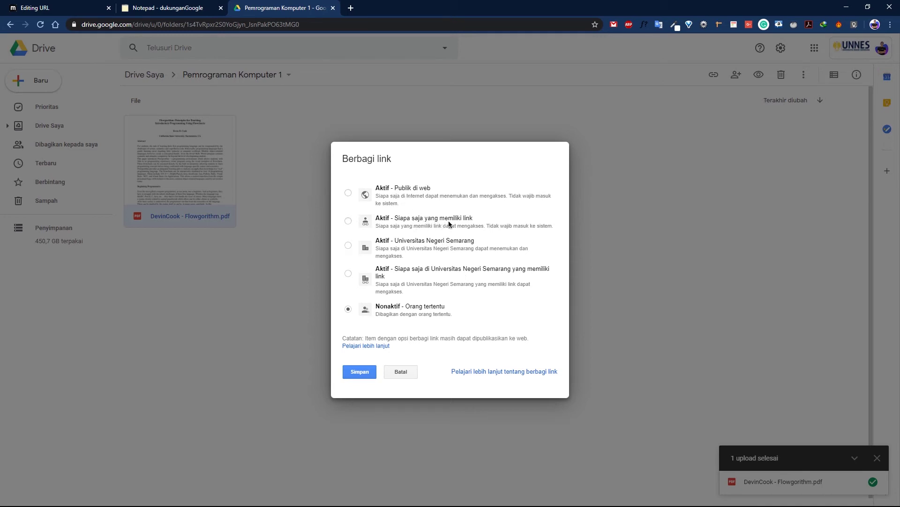
{"action": "left_click", "coordinate": [348, 221]}
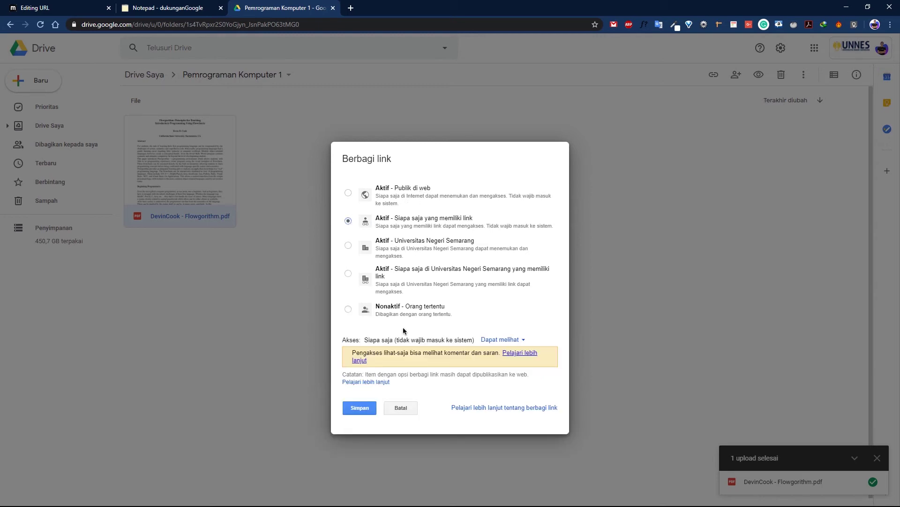
{"action": "left_click", "coordinate": [355, 410]}
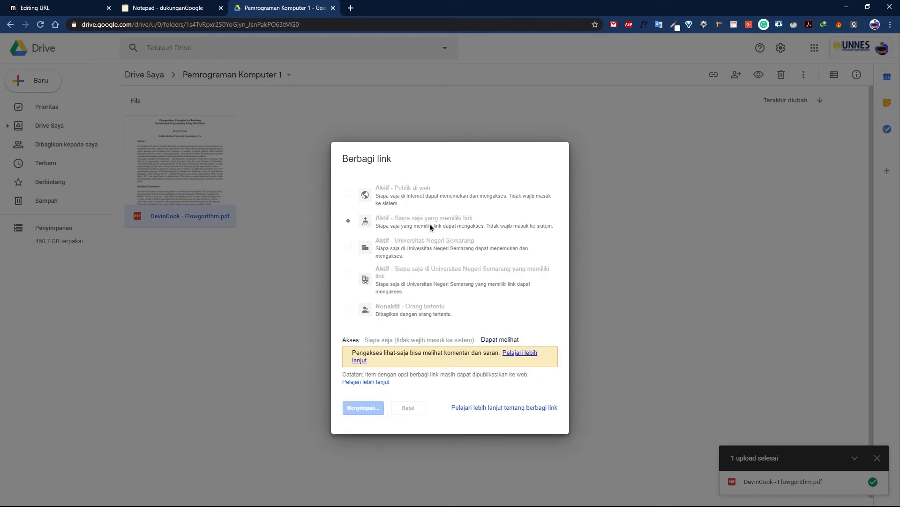
Copy the Flowgorithm PDF's link from its sharing settings
{"action": "right_click", "coordinate": [426, 177]}
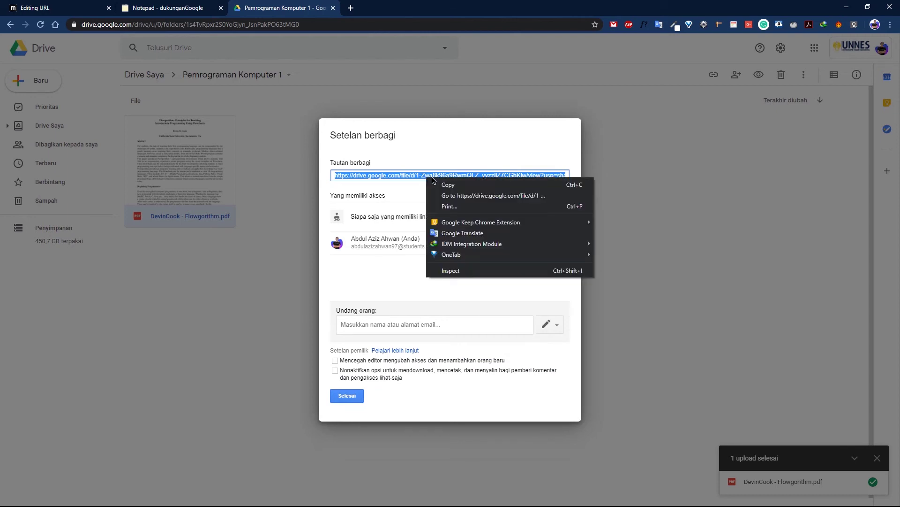
{"action": "left_click", "coordinate": [445, 185]}
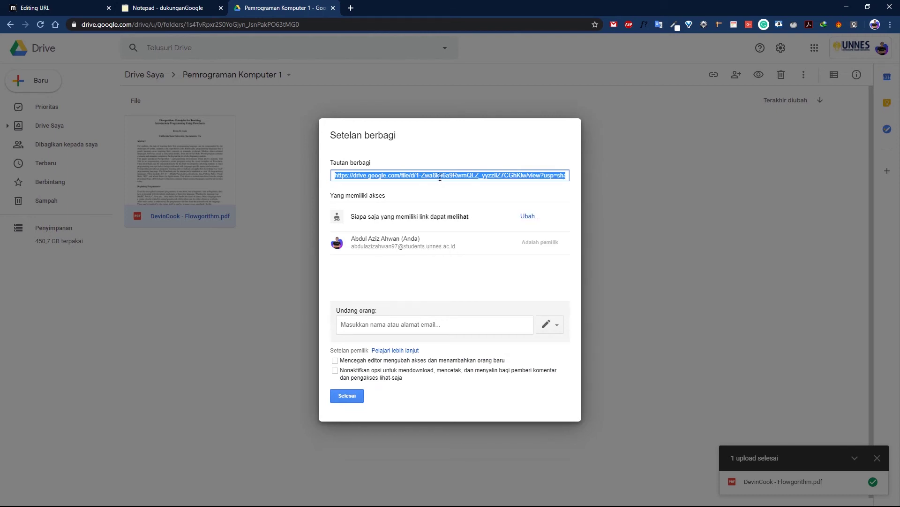
{"action": "right_click", "coordinate": [435, 176]}
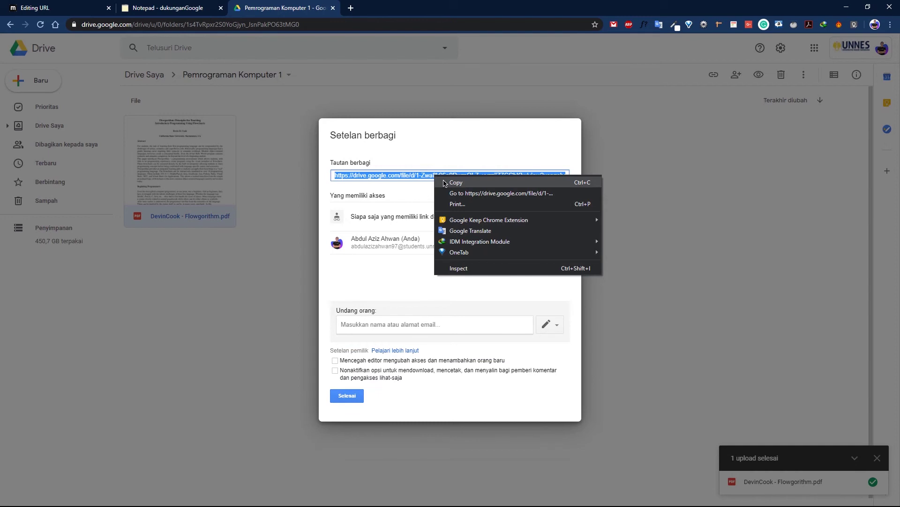
{"action": "left_click", "coordinate": [444, 183]}
Close the sharing settings and copy the shareable link of the Flowgorithm PDF in the Pemrograman Komputer 1 folder
{"action": "left_click", "coordinate": [347, 395]}
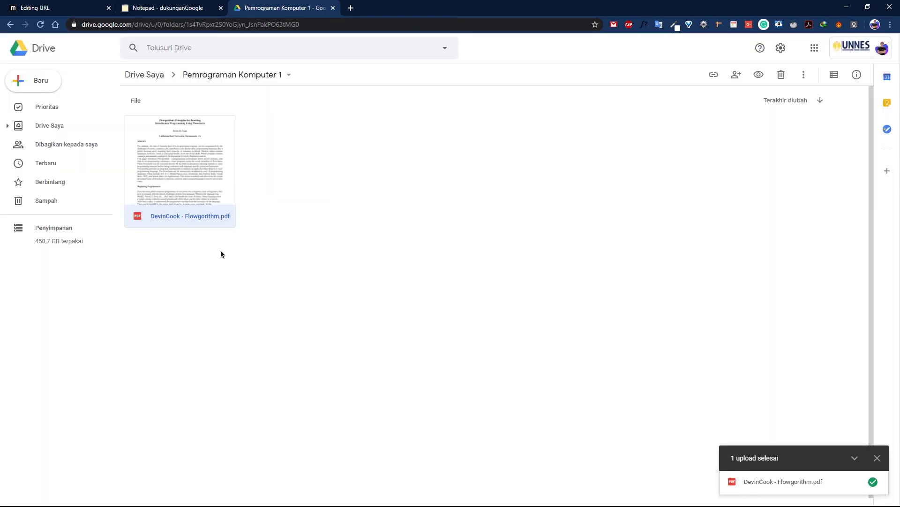
{"action": "right_click", "coordinate": [204, 216]}
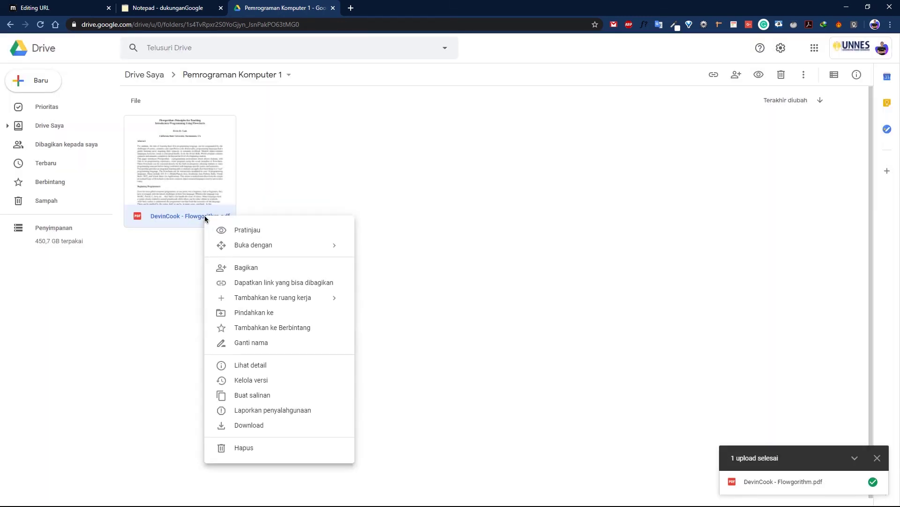
{"action": "left_click", "coordinate": [255, 280]}
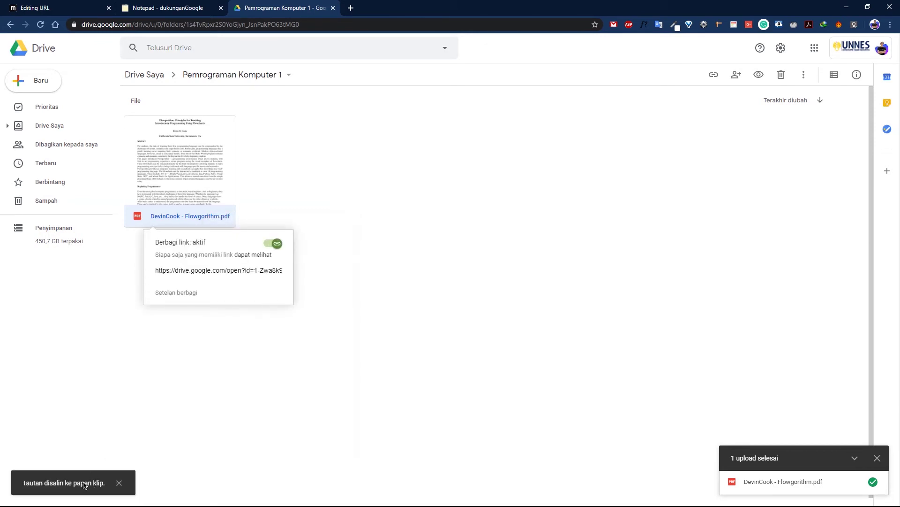
{"action": "left_click", "coordinate": [267, 328]}
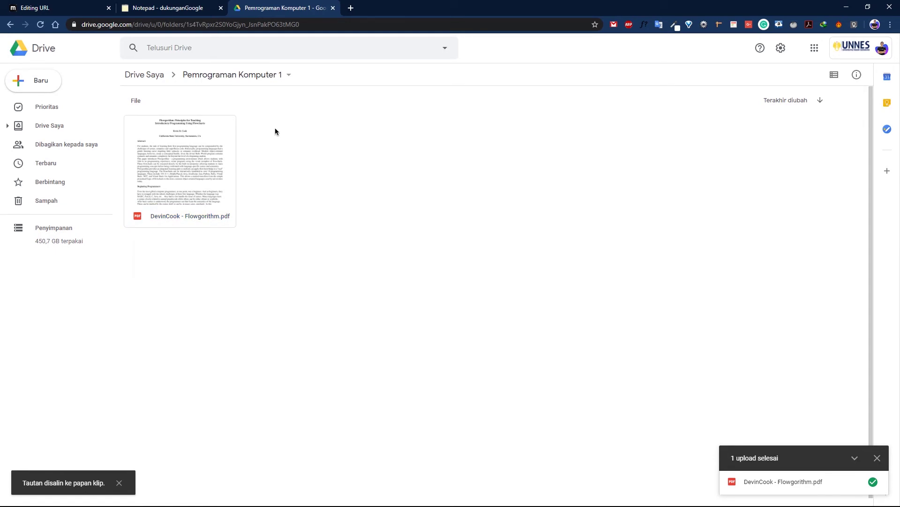
In the Moodle URL form, paste the copied Drive link as the External URL and set the name to Flowgorithm
{"action": "left_click", "coordinate": [73, 6]}
{"action": "right_click", "coordinate": [321, 259]}
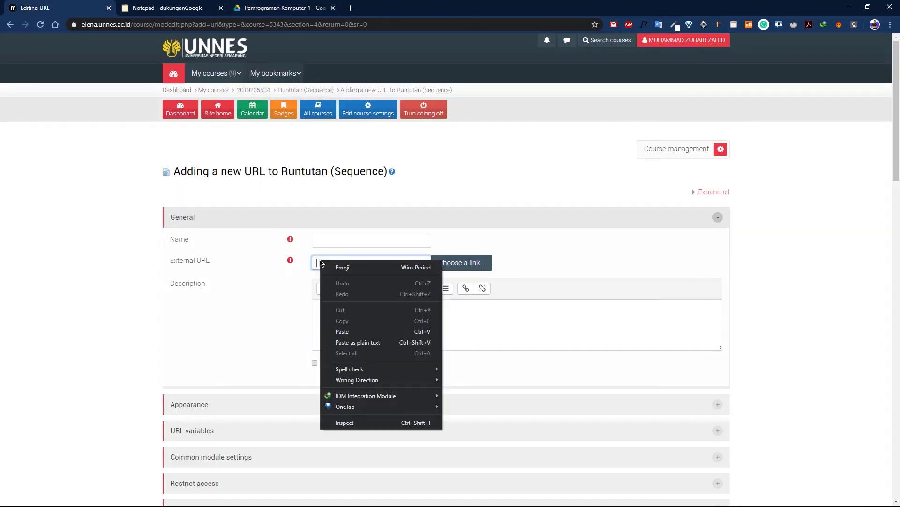
{"action": "left_click", "coordinate": [350, 331]}
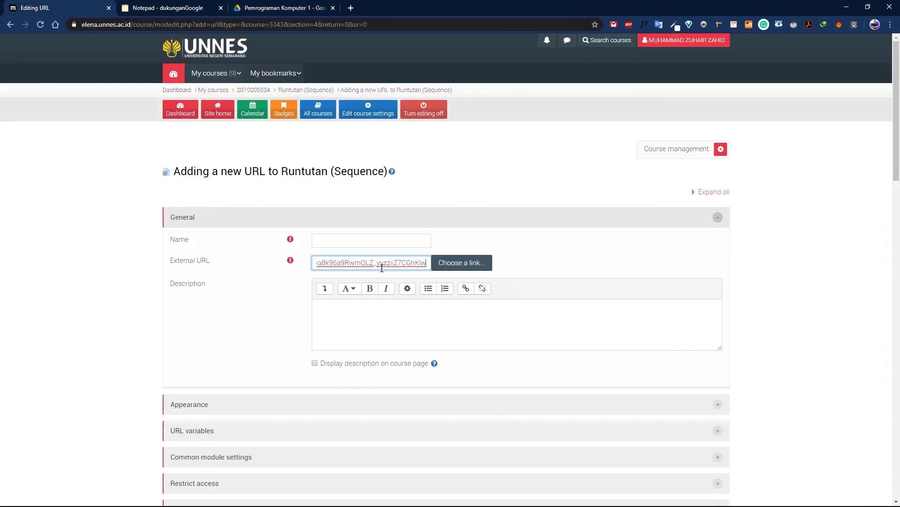
{"action": "left_click", "coordinate": [337, 245]}
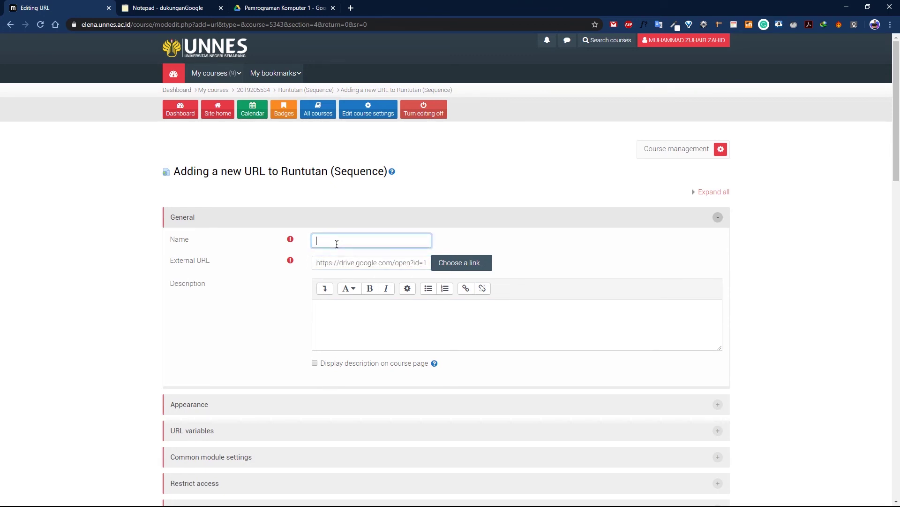
{"action": "type", "text": "Flowgorithm"}
Copy both paragraphs from the online Notepad tab into the URL resource's description and remove the empty line between them
{"action": "left_click", "coordinate": [341, 323]}
{"action": "left_click", "coordinate": [169, 5]}
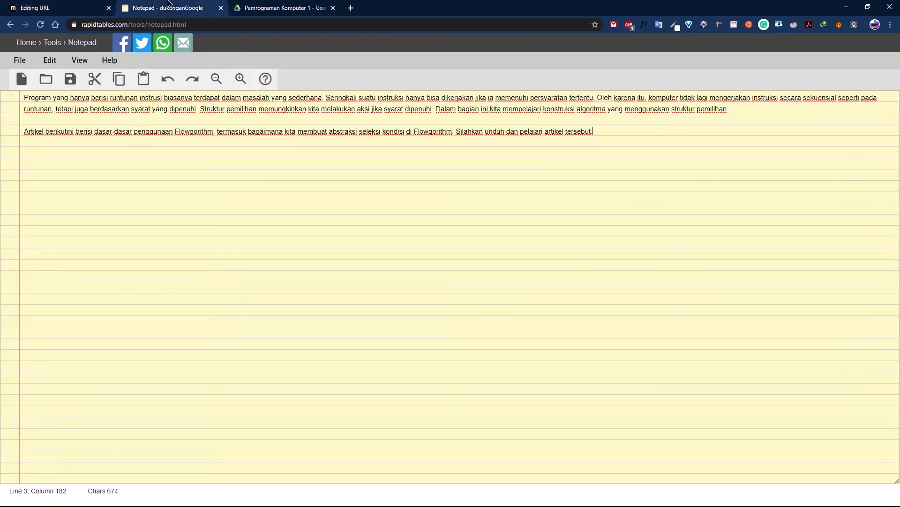
{"action": "left_click_drag", "start_coordinate": [603, 132], "coordinate": [16, 96]}
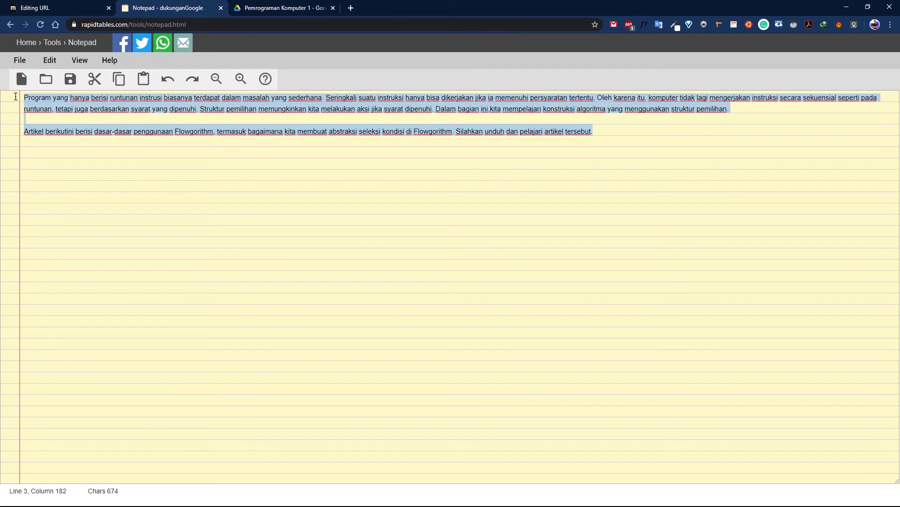
{"action": "left_click", "coordinate": [63, 9]}
{"action": "key", "text": "ctrl+v"}
{"action": "left_click", "coordinate": [368, 322]}
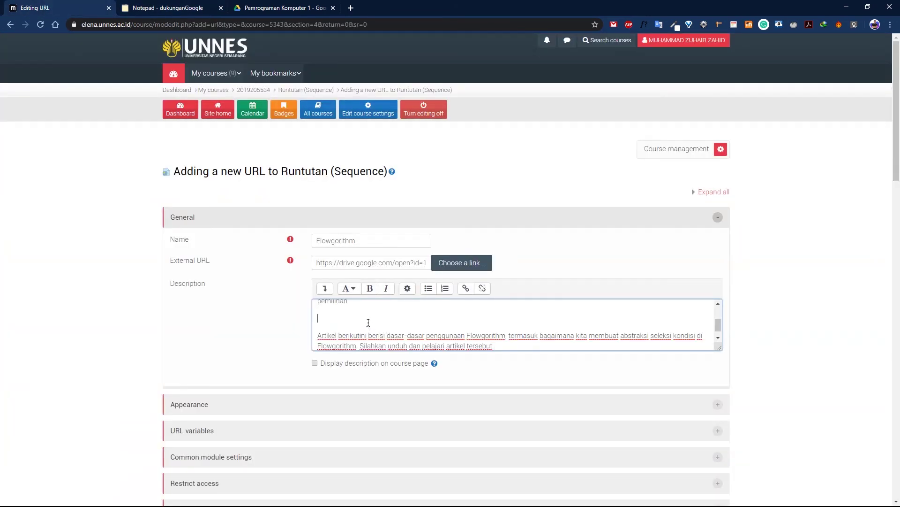
{"action": "key", "text": "BackSpace"}
{"action": "scroll", "coordinate": [401, 319], "scroll_direction": "up", "scroll_amount": 3}
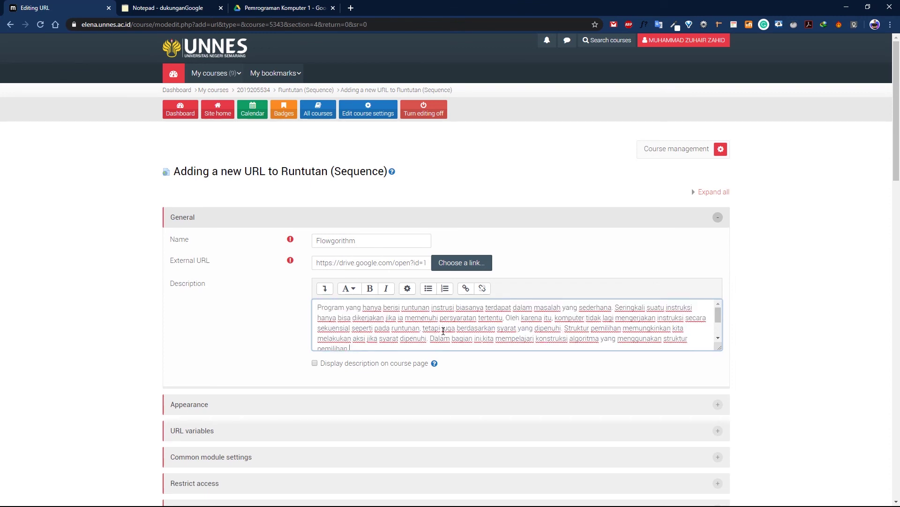
{"action": "scroll", "coordinate": [442, 332], "scroll_direction": "down", "scroll_amount": 2}
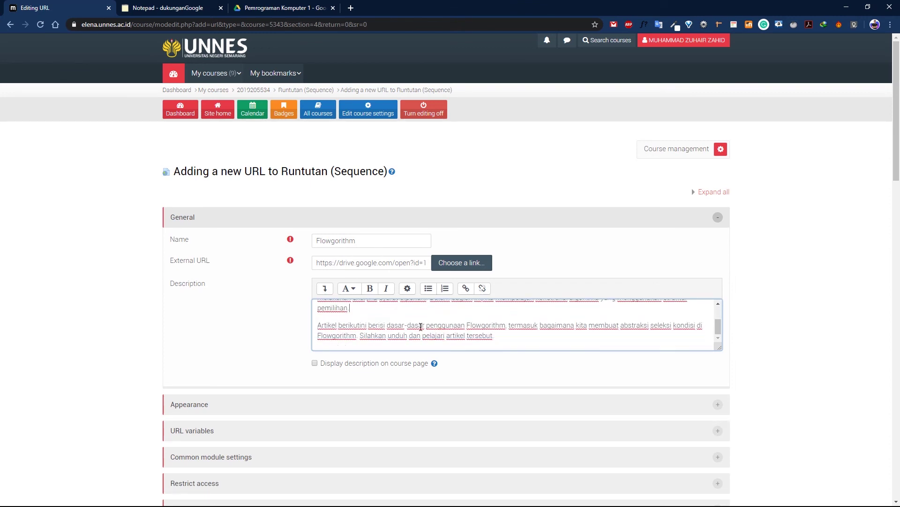
Enable Display description on course page for the Flowgorithm URL, then save and return to the course
{"action": "left_click", "coordinate": [315, 363]}
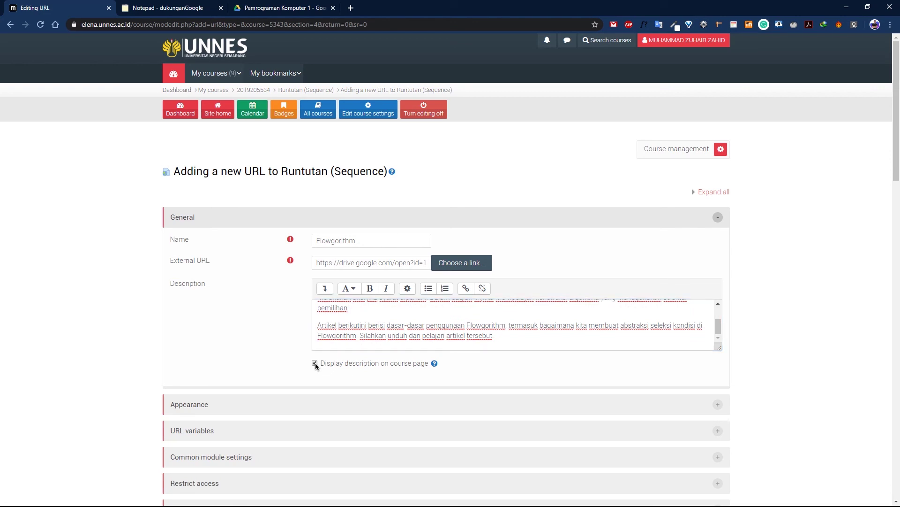
{"action": "scroll", "coordinate": [771, 243], "scroll_direction": "down", "scroll_amount": 6}
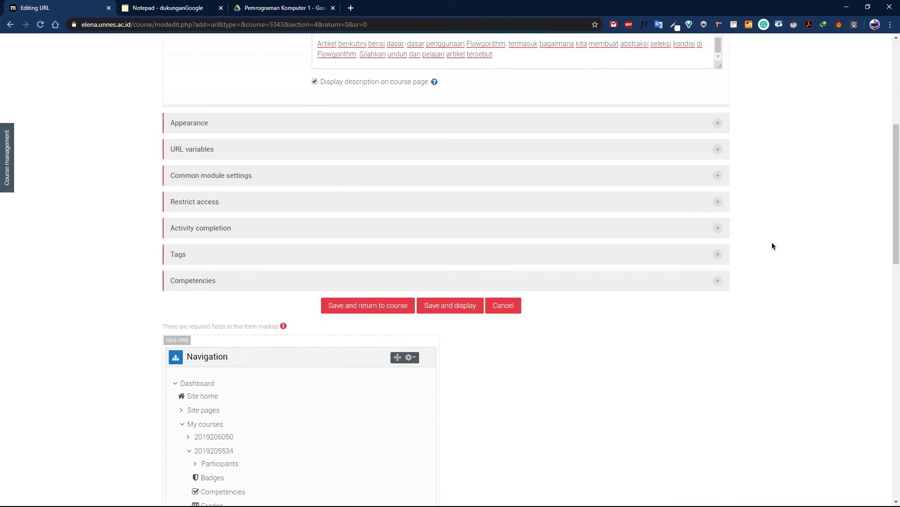
{"action": "left_click", "coordinate": [383, 306]}
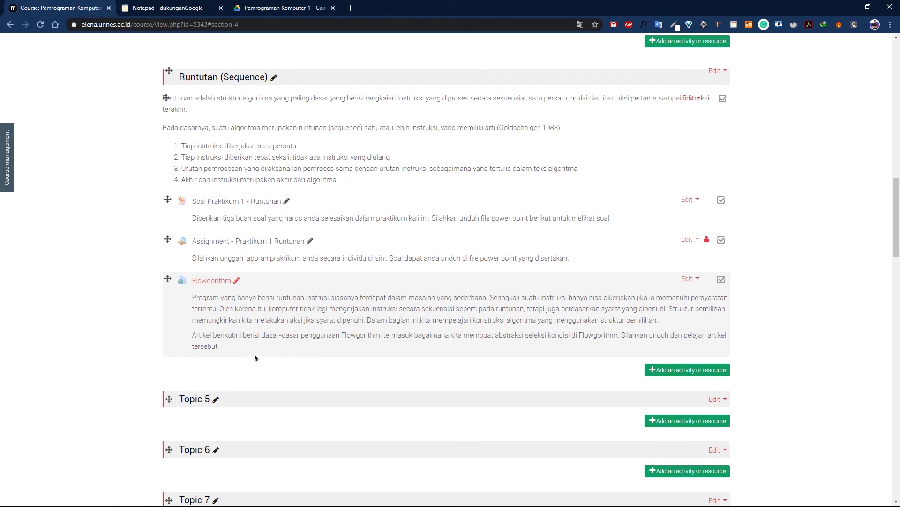
Test the Flowgorithm link under Runtutan (Sequence), look through the opened PDF, and return to the course page
{"action": "left_click", "coordinate": [212, 283]}
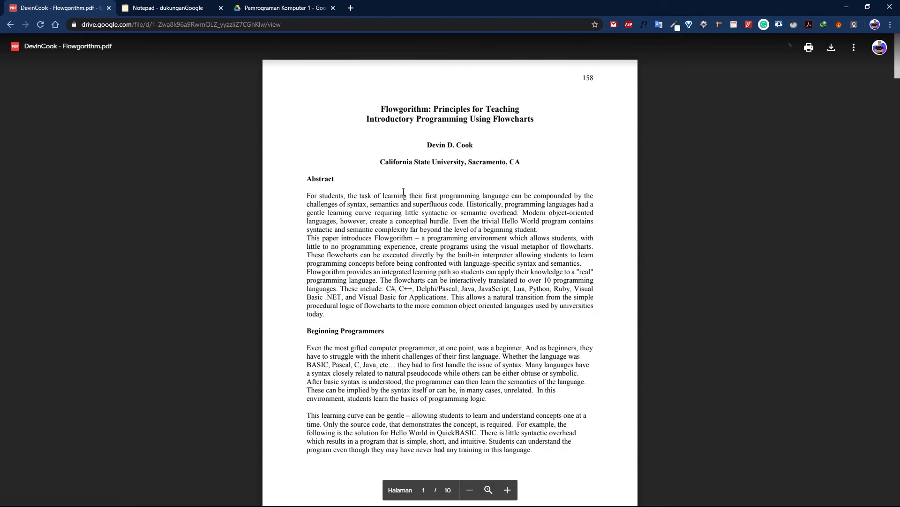
{"action": "scroll", "coordinate": [403, 192], "scroll_direction": "down", "scroll_amount": 5}
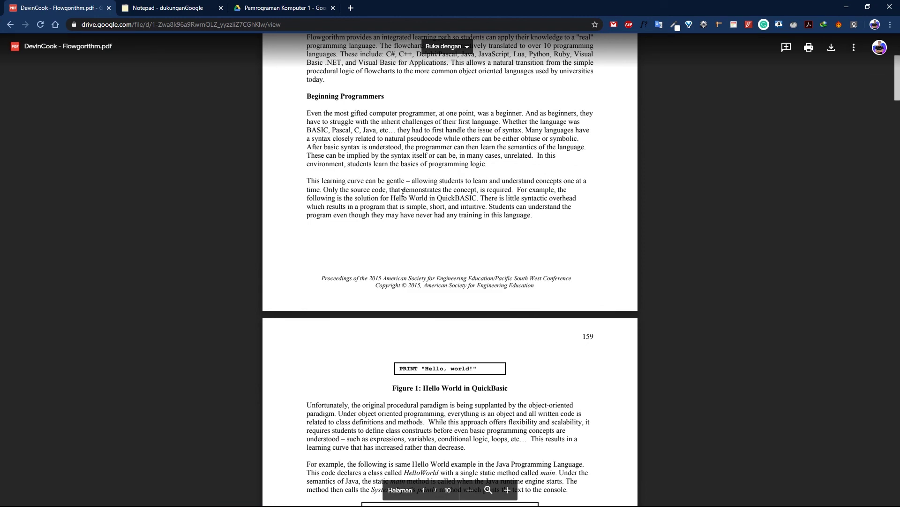
{"action": "scroll", "coordinate": [403, 192], "scroll_direction": "up", "scroll_amount": 5}
{"action": "key", "text": "alt+Left"}
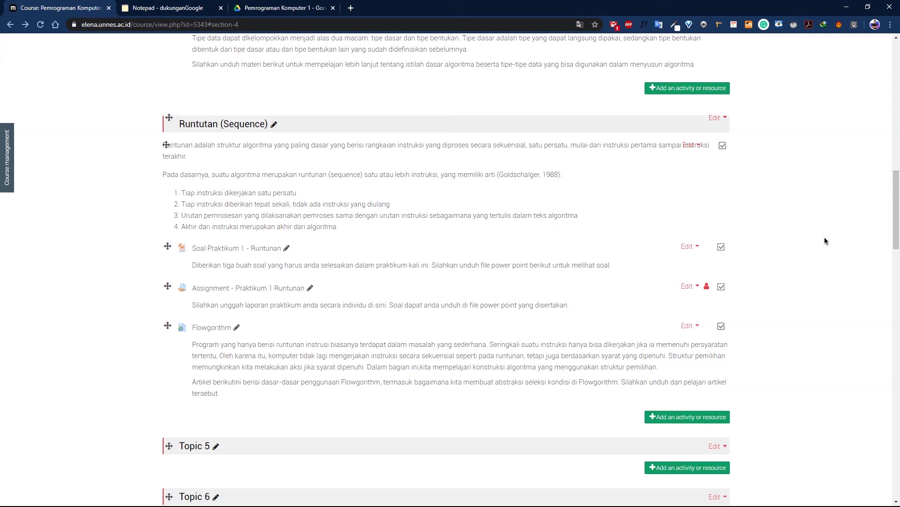
{"action": "scroll", "coordinate": [798, 267], "scroll_direction": "down", "scroll_amount": 1}
{"action": "scroll", "coordinate": [798, 266], "scroll_direction": "up", "scroll_amount": 1}
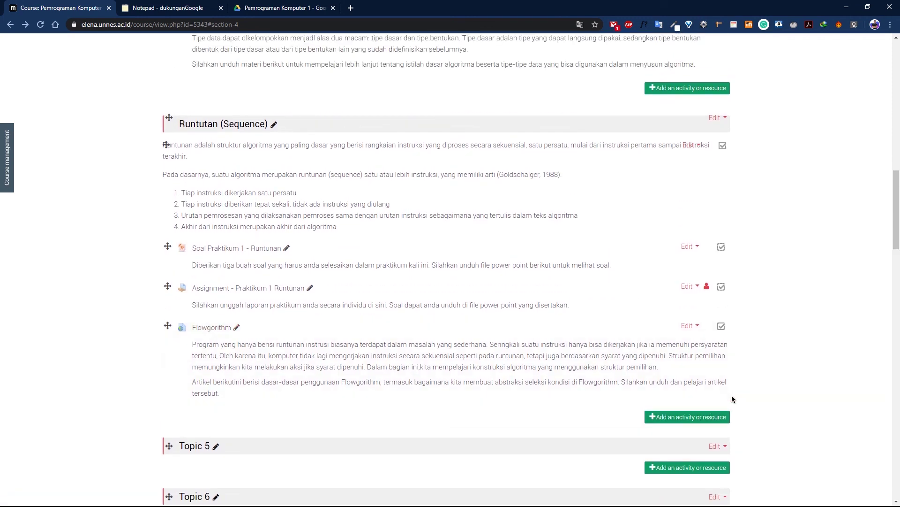